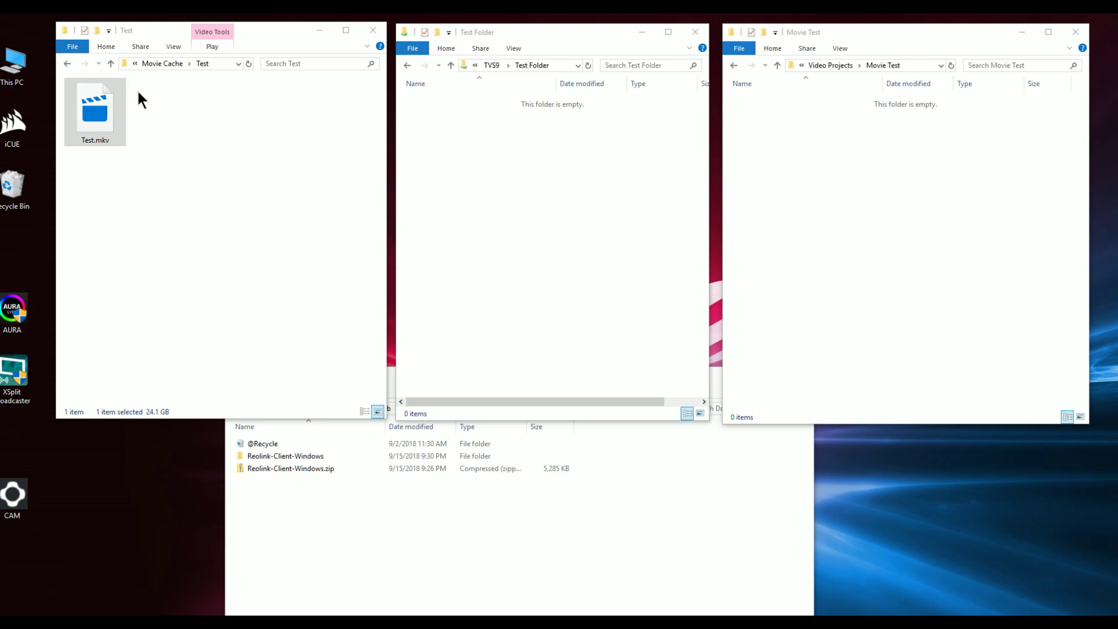
# - Check the file properties of Test.mkv (24.1 GB), then close them
pyautogui.rightClick(115, 110)
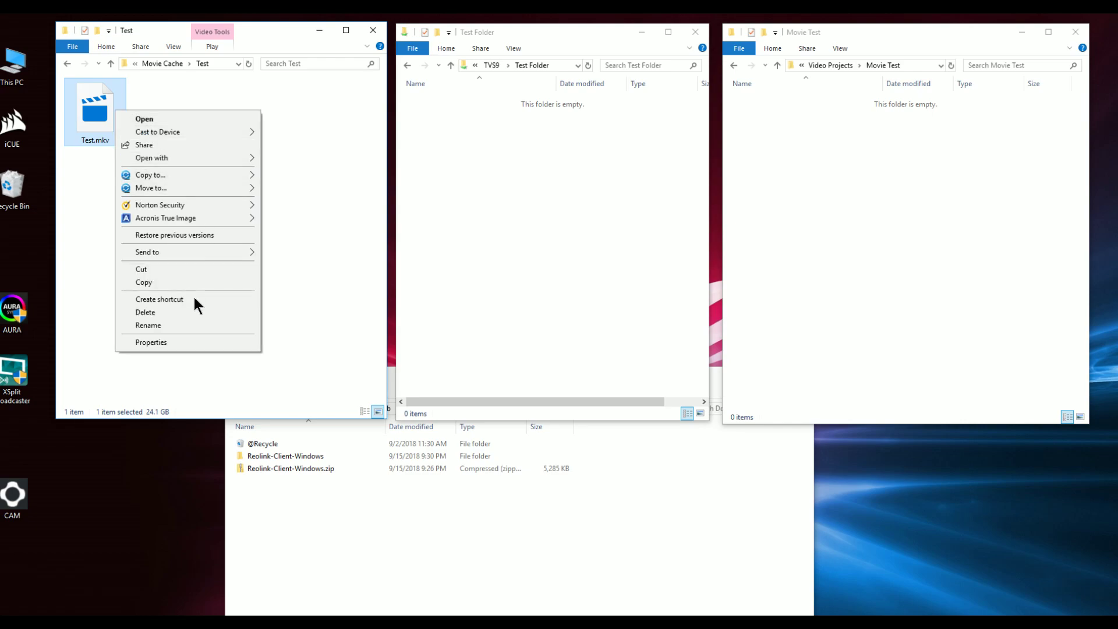
pyautogui.click(194, 342)
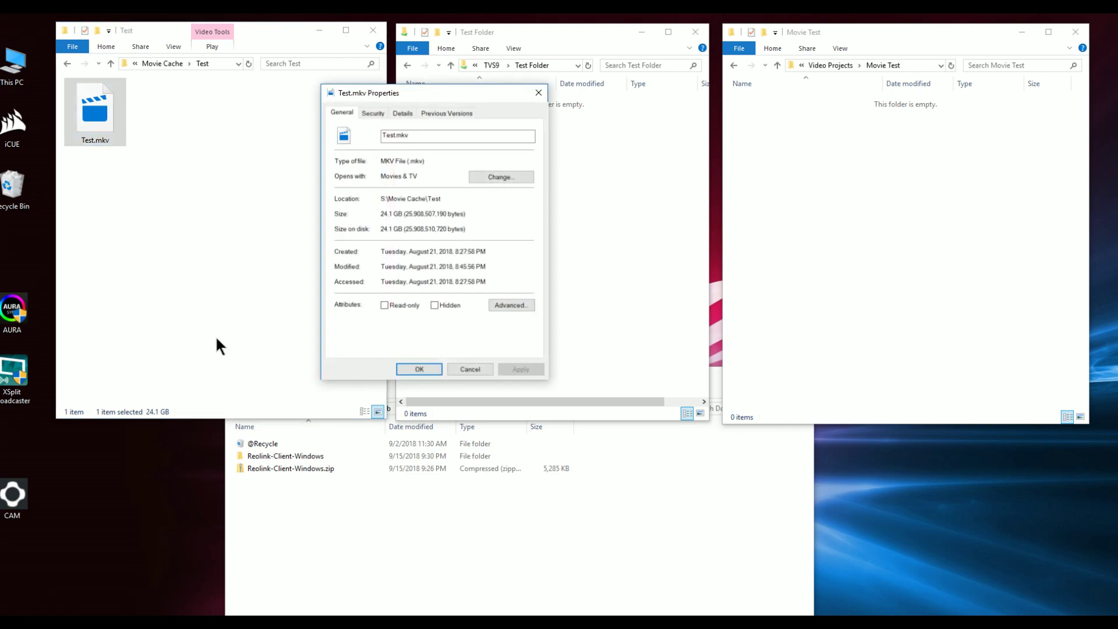
pyautogui.click(534, 96)
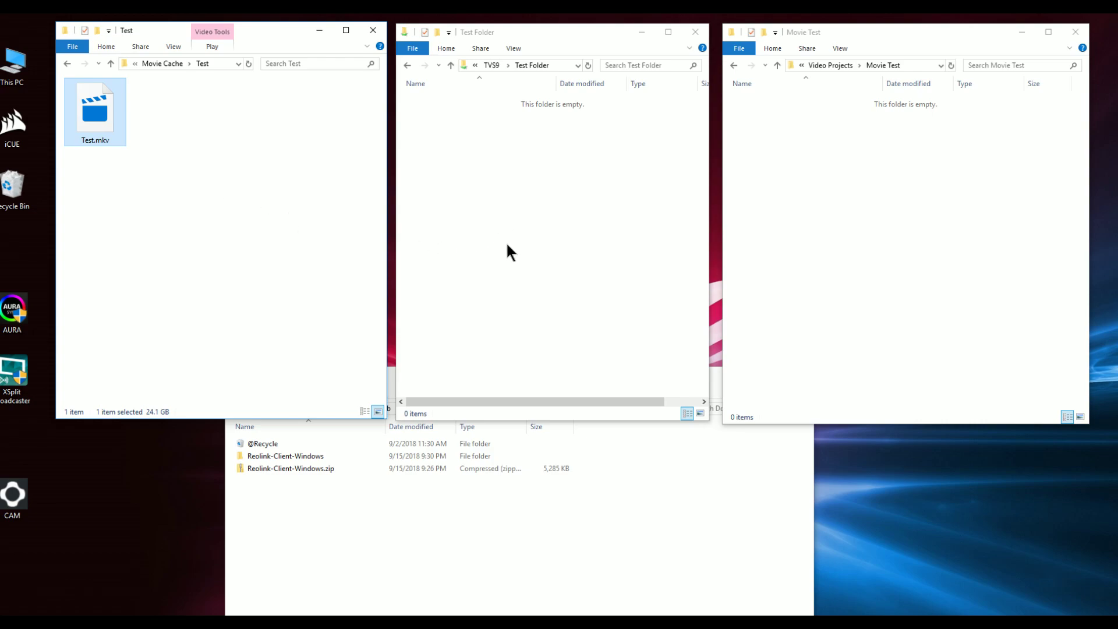
# - Copy Test.mkv to the clipboard and make the TVS9 Test Folder window active
pyautogui.rightClick(100, 104)
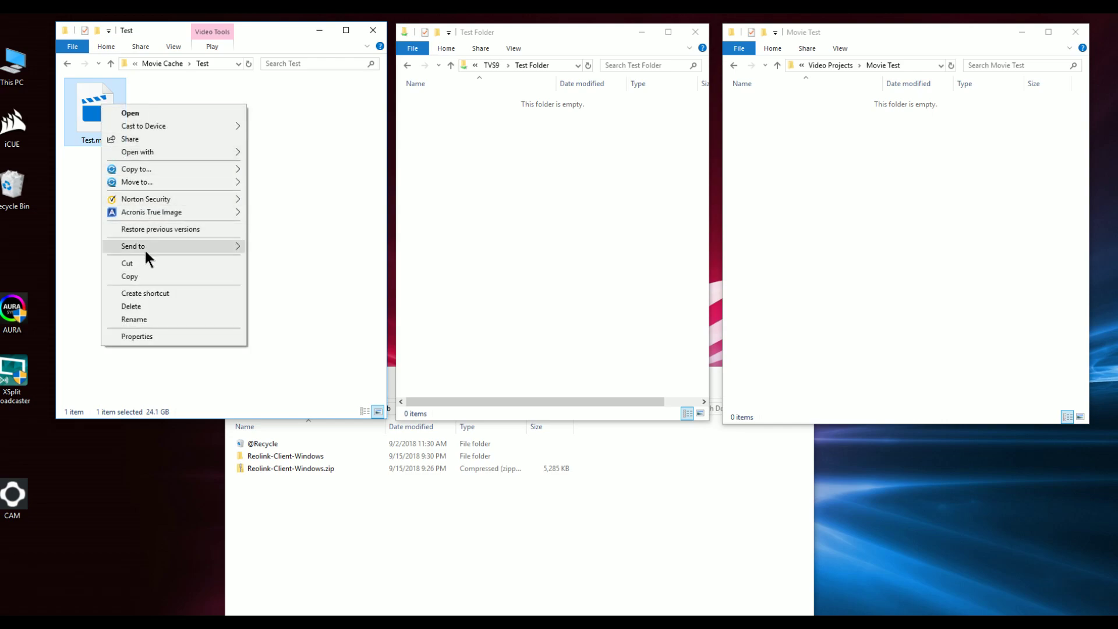
pyautogui.click(144, 275)
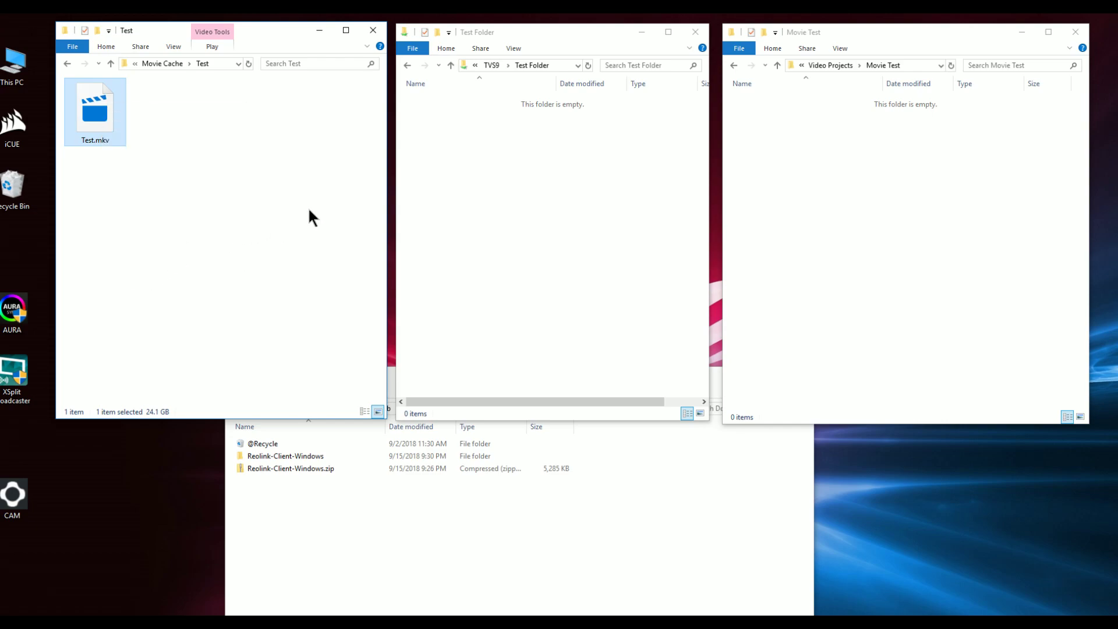
pyautogui.click(514, 175)
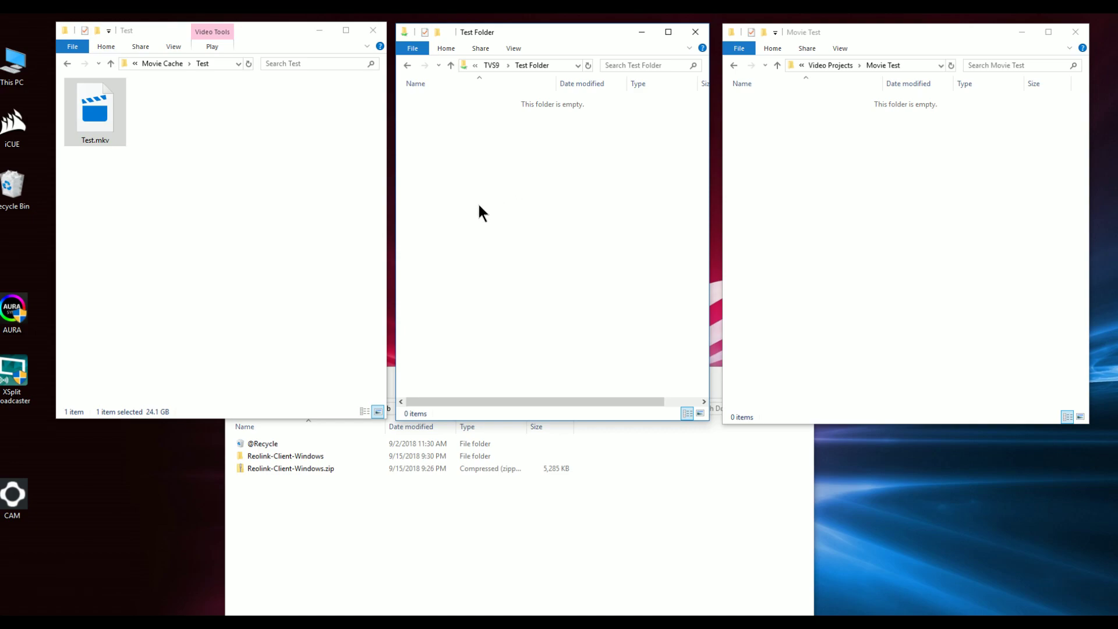
# - Paste Test.mkv into the empty TVS9 Test Folder and let the copy finish
pyautogui.rightClick(485, 185)
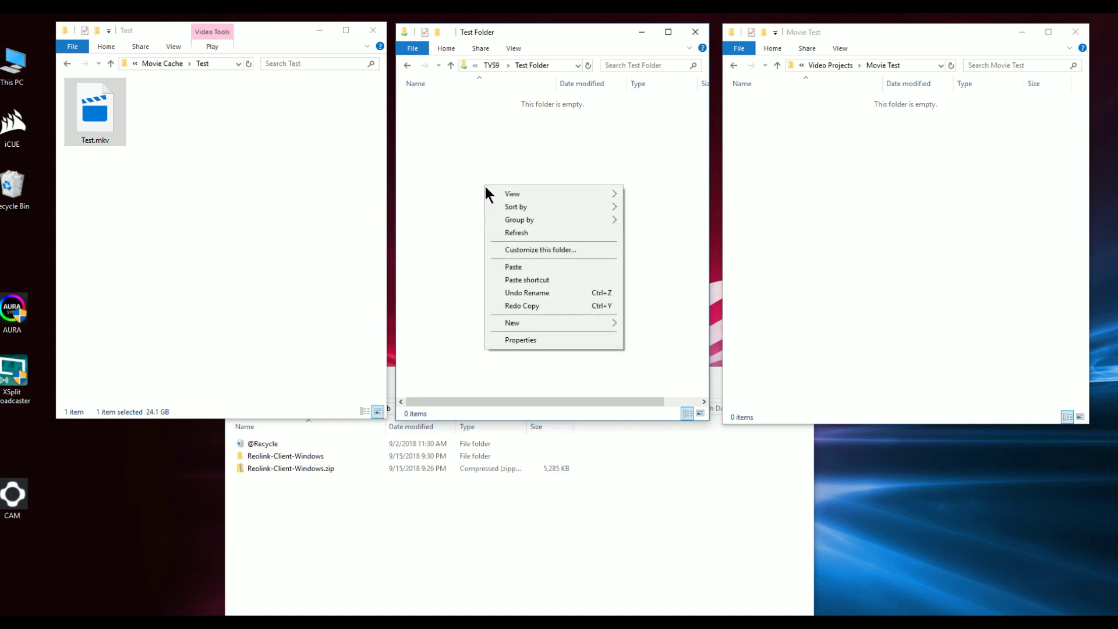
pyautogui.click(504, 265)
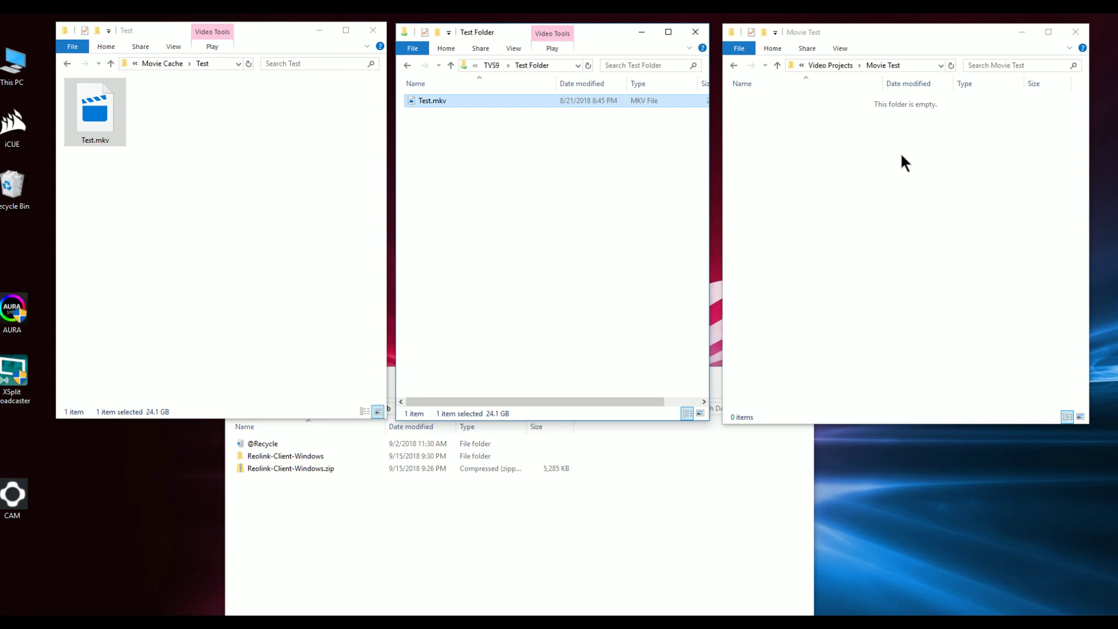
# - Paste Test.mkv into the Movie Test folder under Video Projects
pyautogui.rightClick(905, 222)
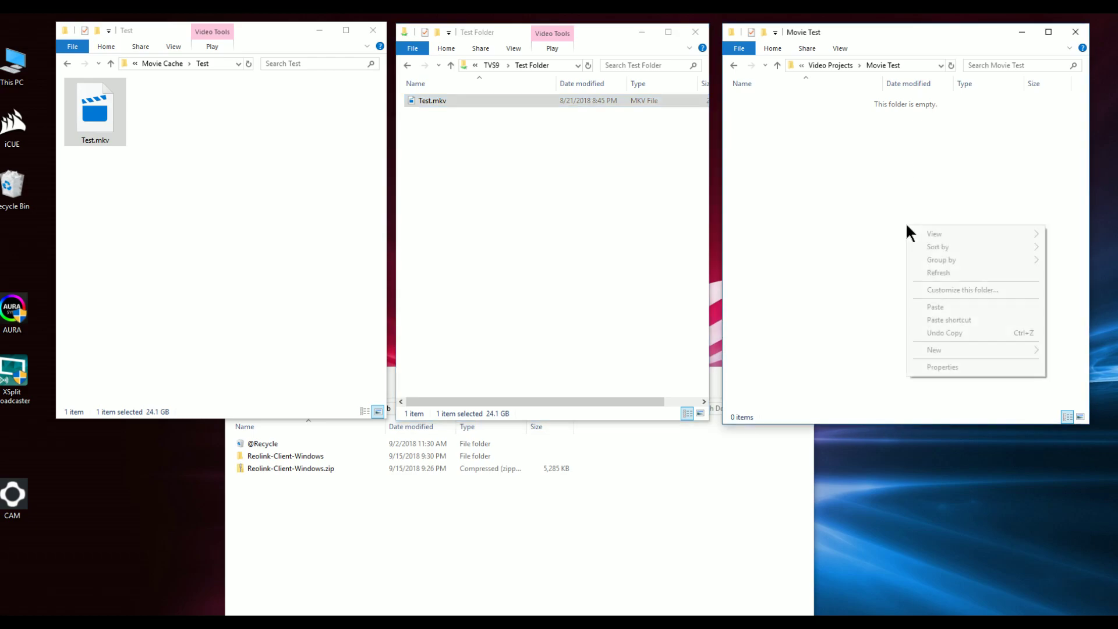
pyautogui.click(921, 307)
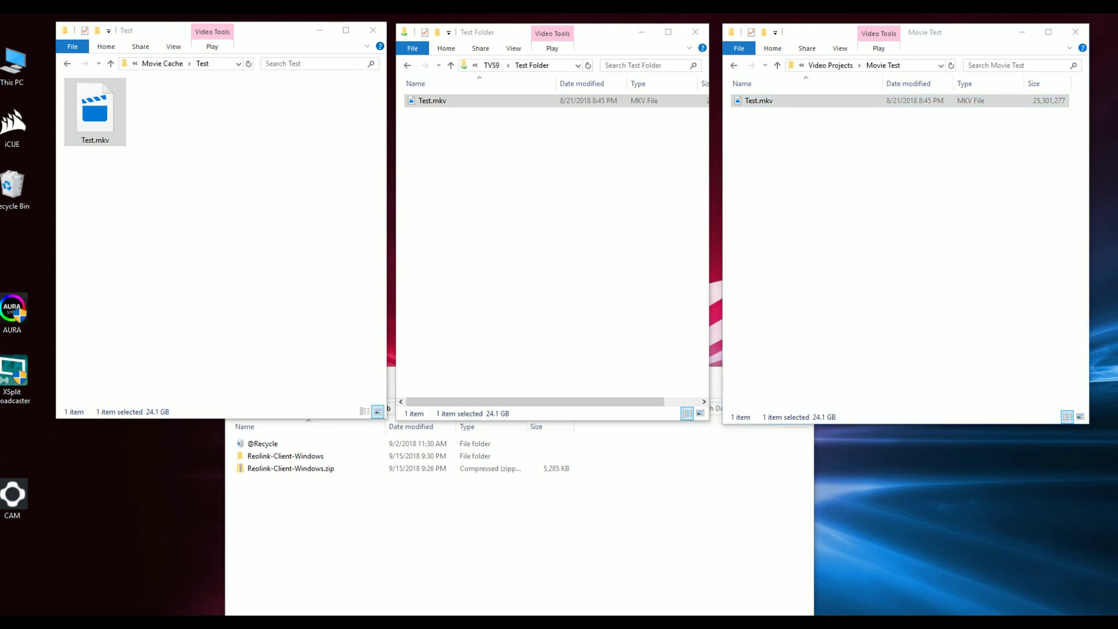
# - Bring the thedocs453b Download folder window to the front
pyautogui.click(689, 596)
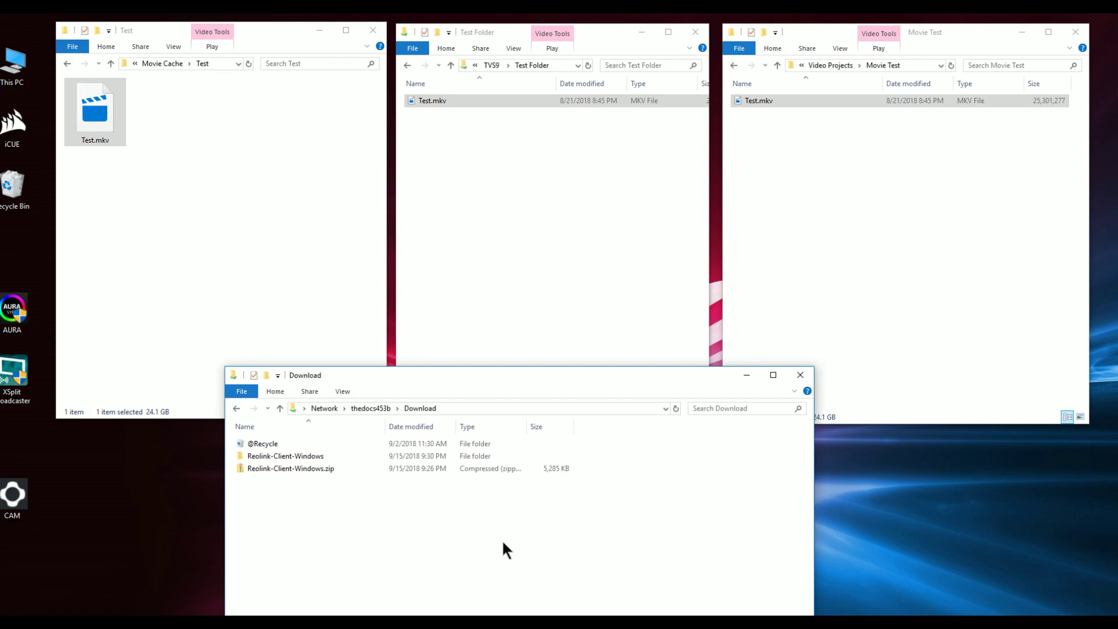
# - Paste Test.mkv into the thedocs453b Download folder and watch the transfer
pyautogui.rightClick(526, 539)
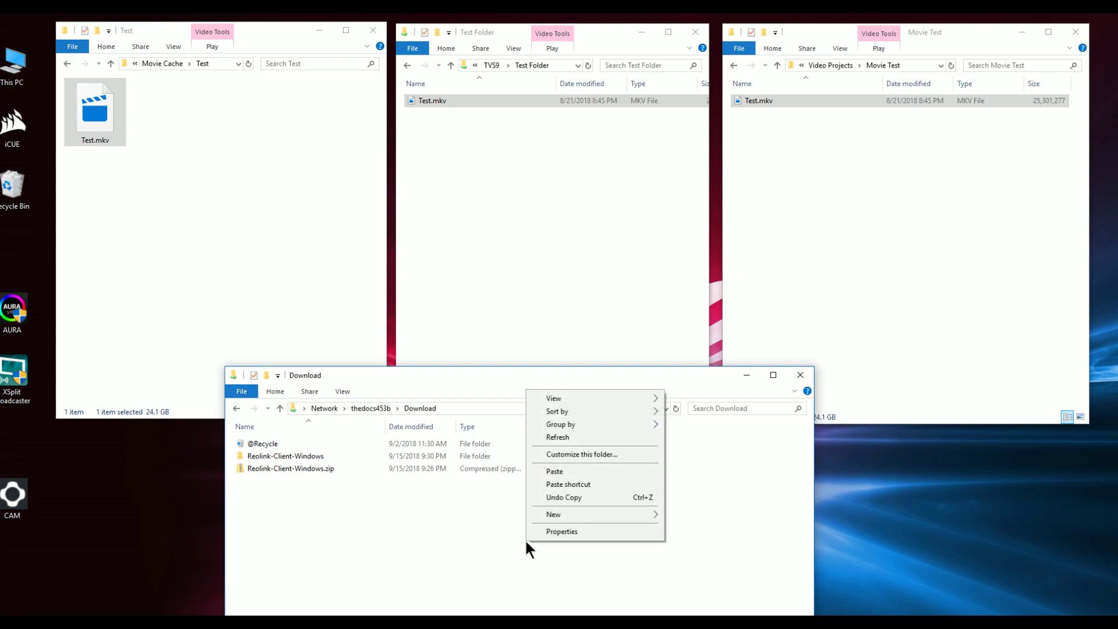
pyautogui.click(554, 471)
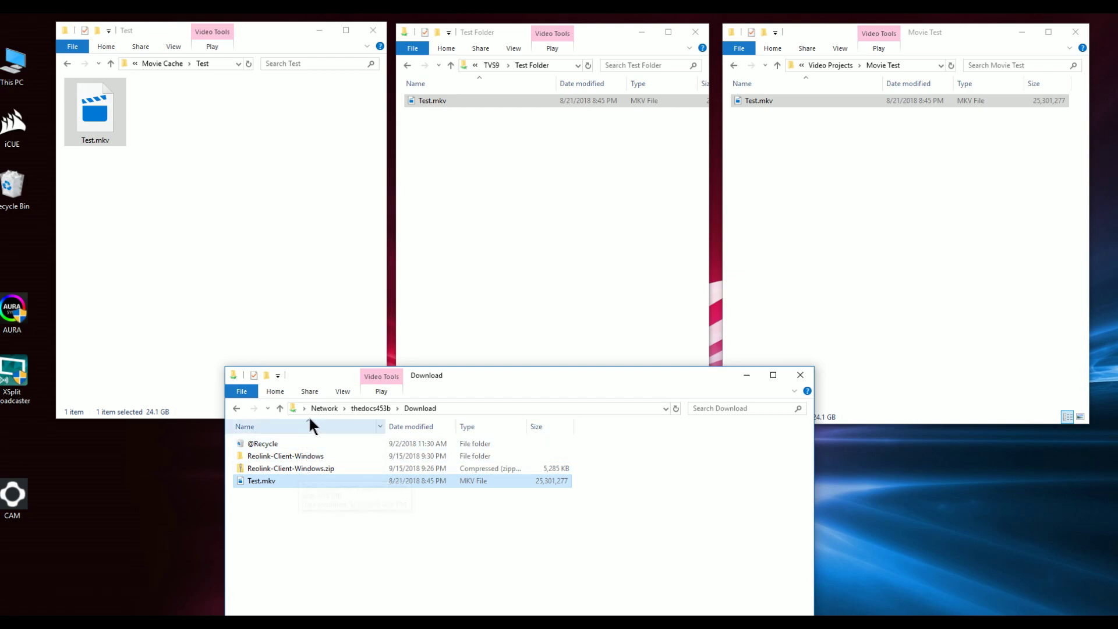
# - Navigate the Download window to the network share \\192.168.0.21
pyautogui.click(323, 408)
pyautogui.click(401, 409)
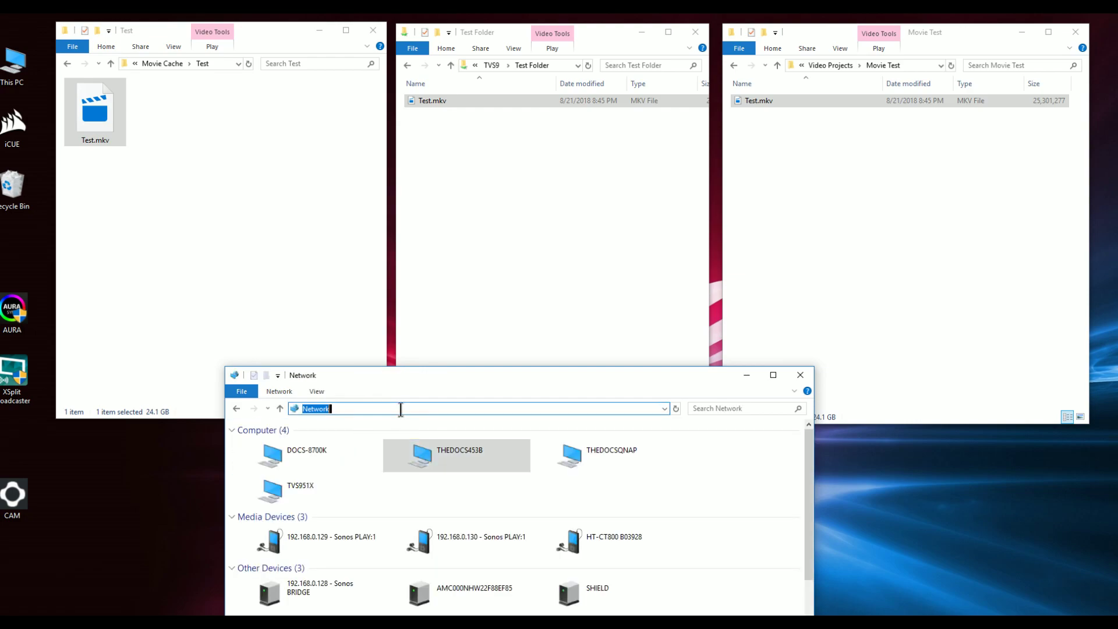
pyautogui.write('\\1')
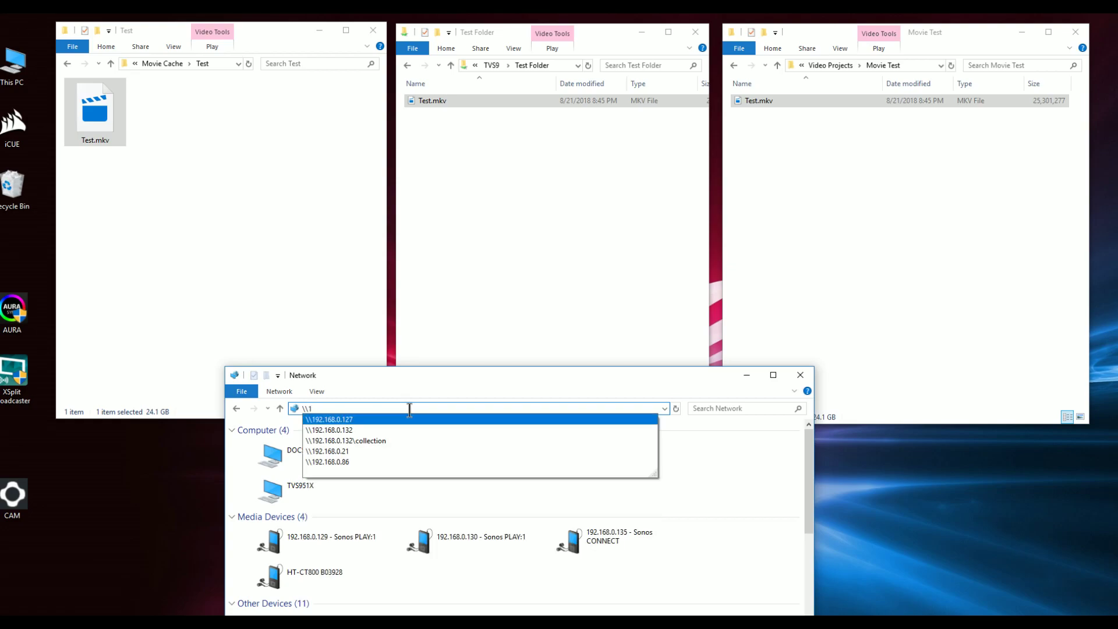
pyautogui.press('Down')
pyautogui.press('Down')
pyautogui.press('Down')
pyautogui.press('Return')
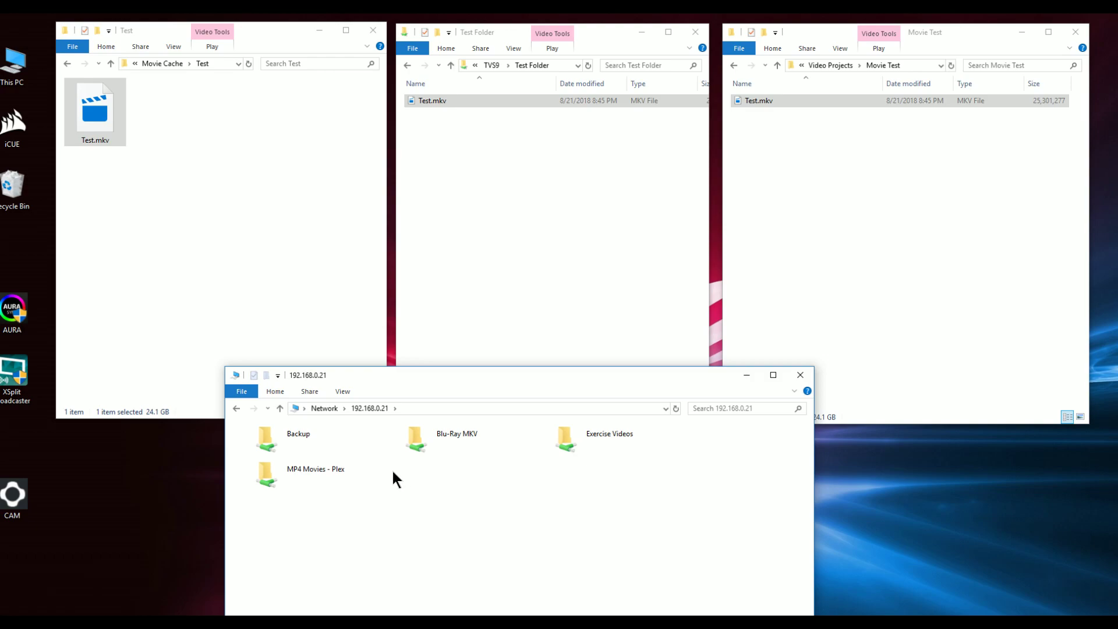
# - Make a new folder named 'Test' in Blu-Ray MKV on 192.168.0.21 and open it
pyautogui.doubleClick(453, 443)
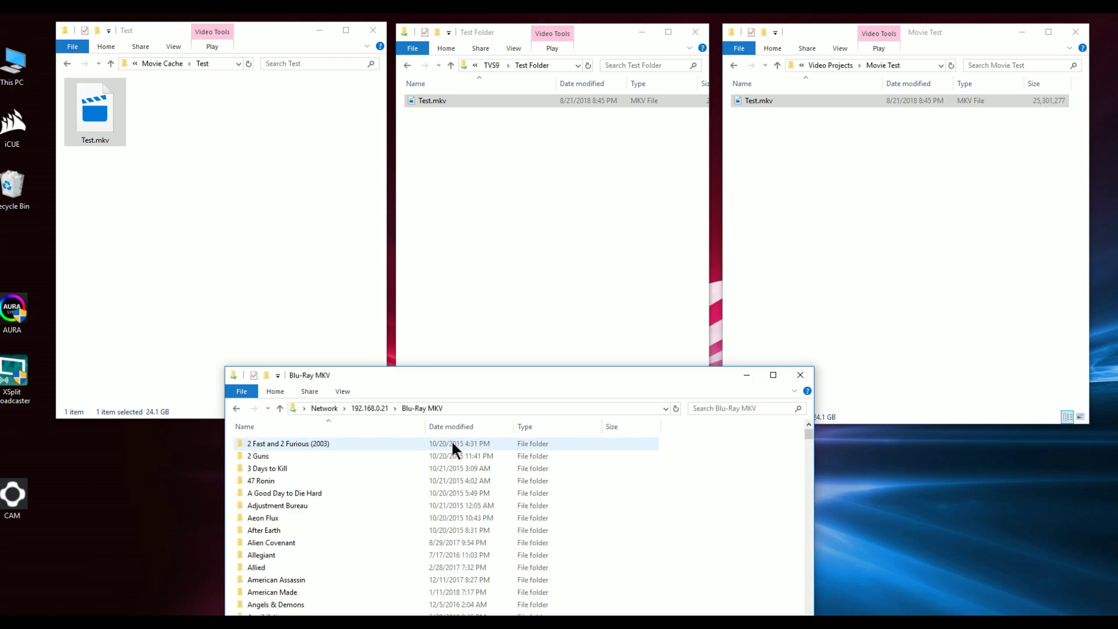
pyautogui.click(266, 375)
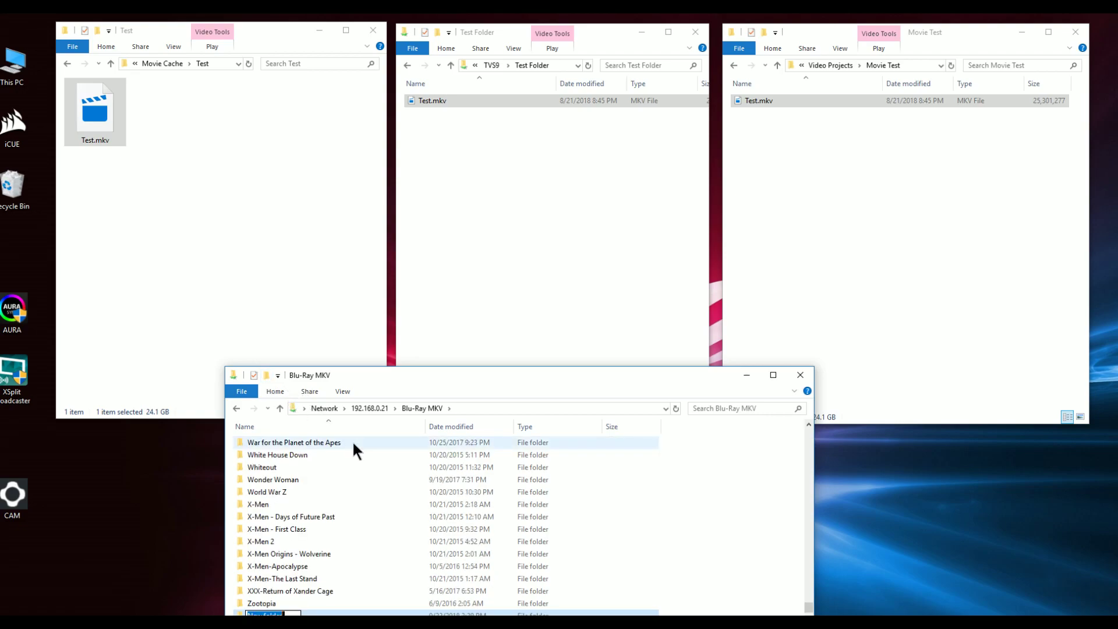
pyautogui.press('Return')
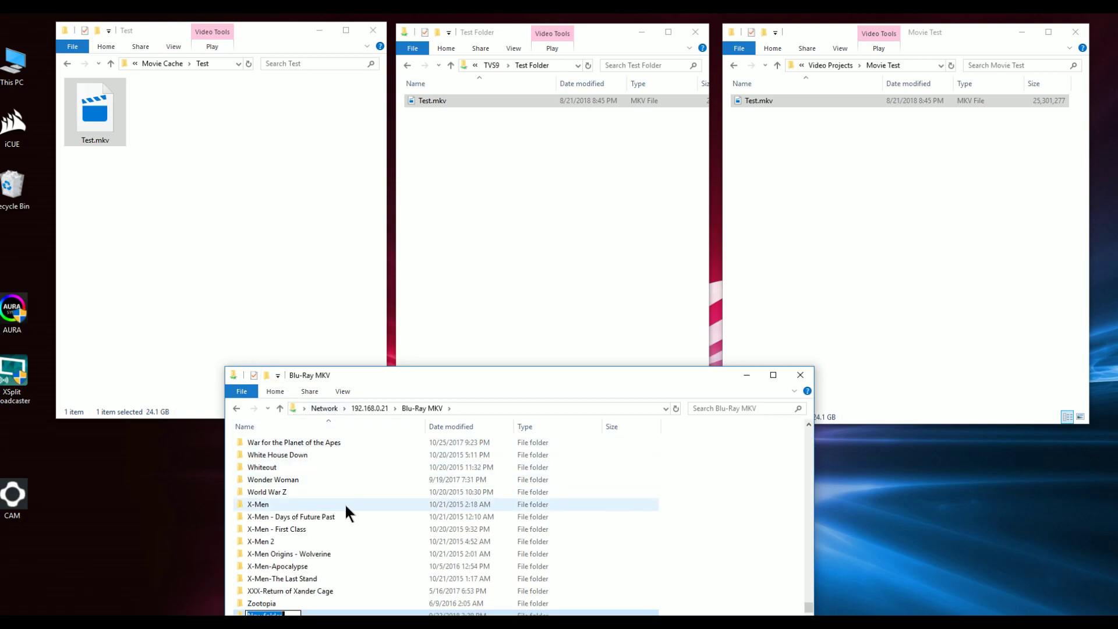
pyautogui.moveTo(453, 375); pyautogui.dragTo(448, 330)
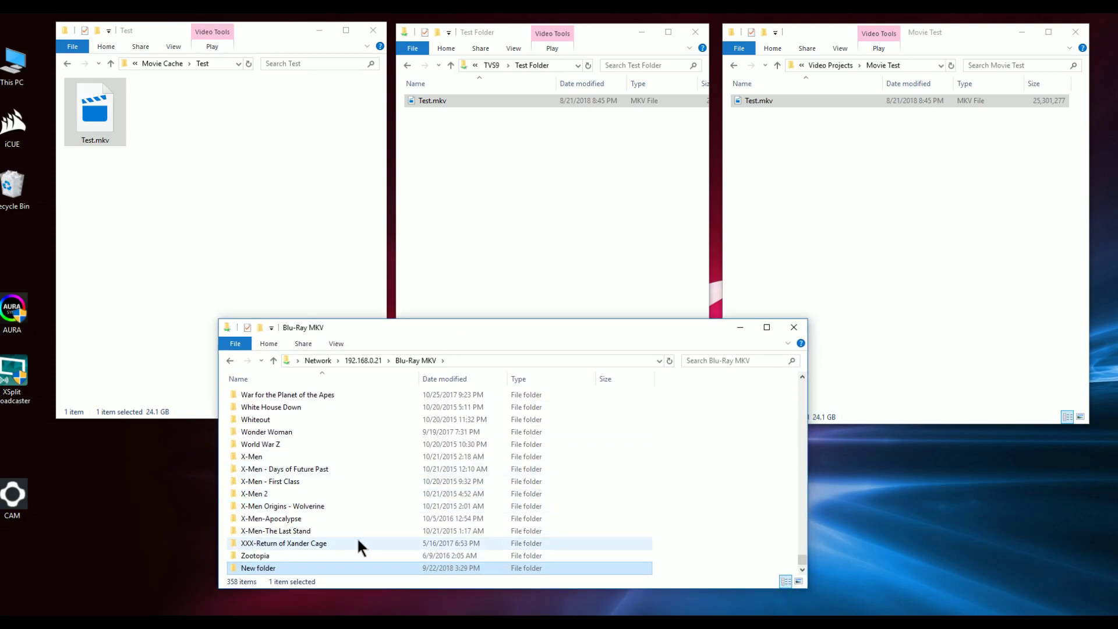
pyautogui.press('F2')
pyautogui.write('Test')
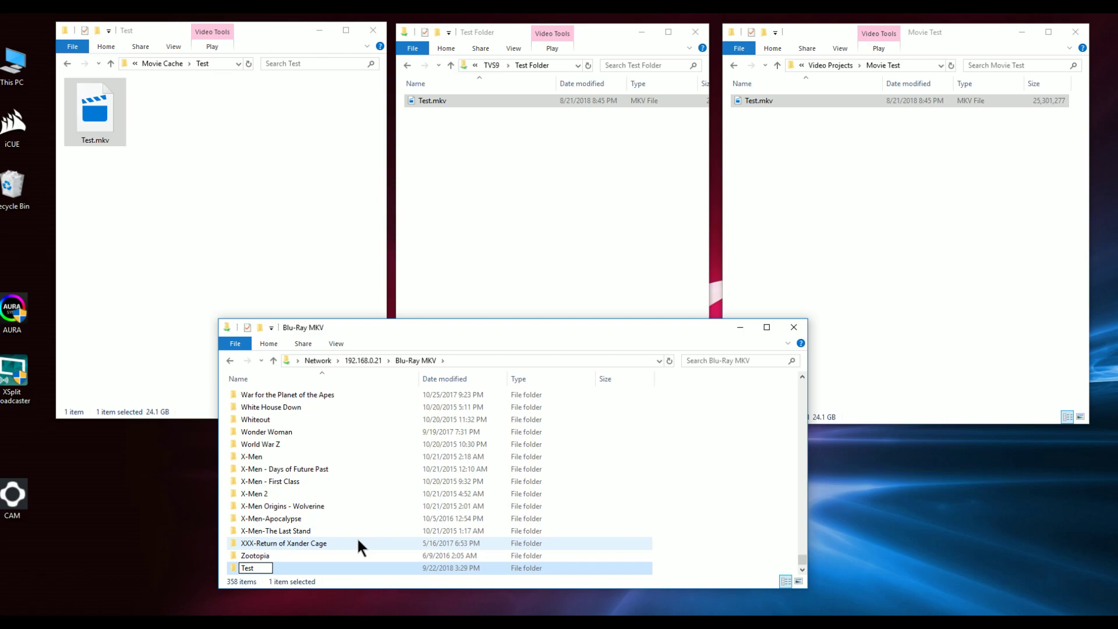
pyautogui.press('Return')
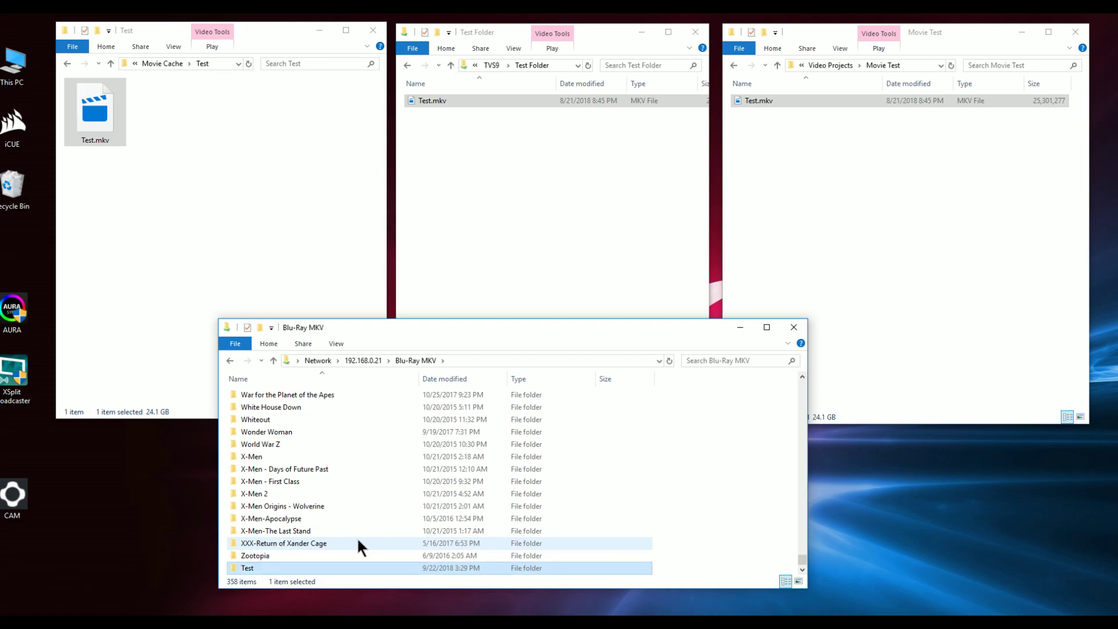
pyautogui.press('Return')
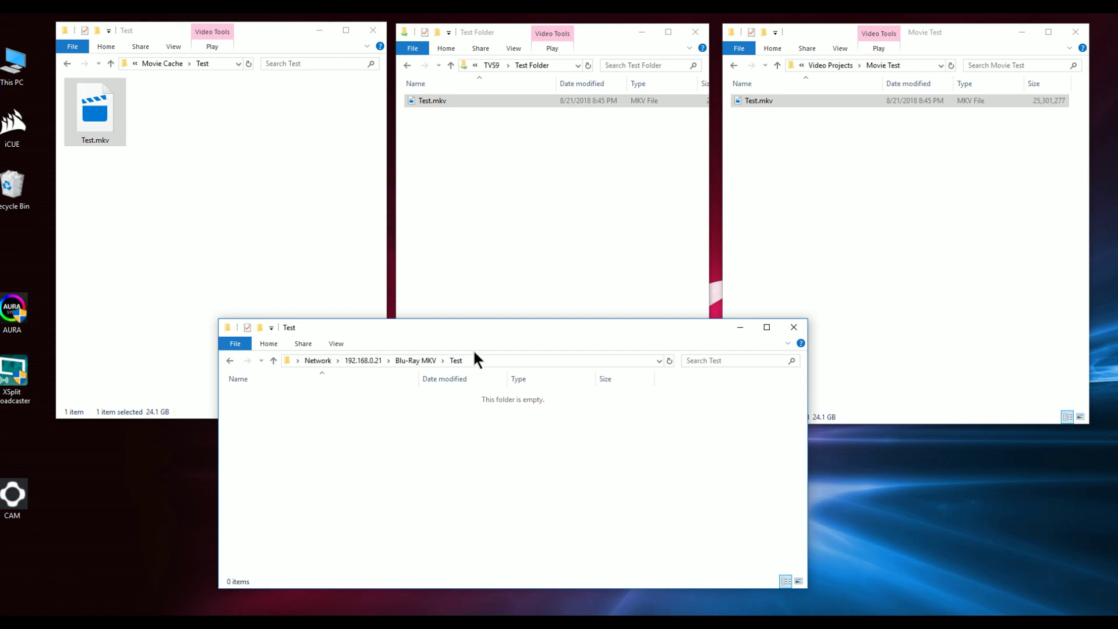
pyautogui.moveTo(477, 335); pyautogui.dragTo(585, 0)
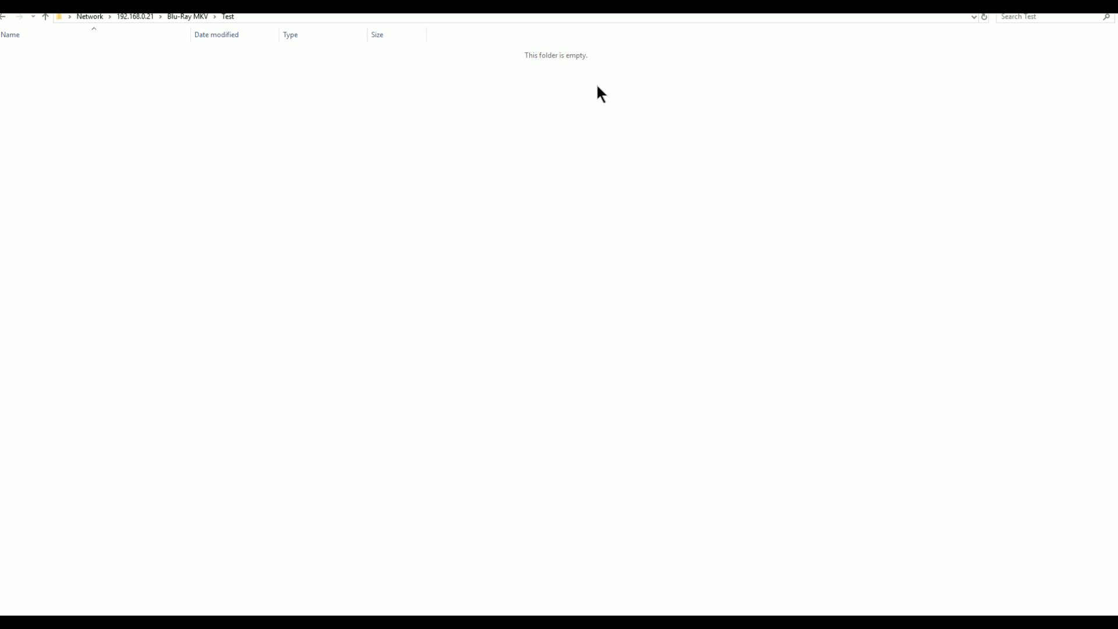
pyautogui.moveTo(585, 1); pyautogui.dragTo(526, 16)
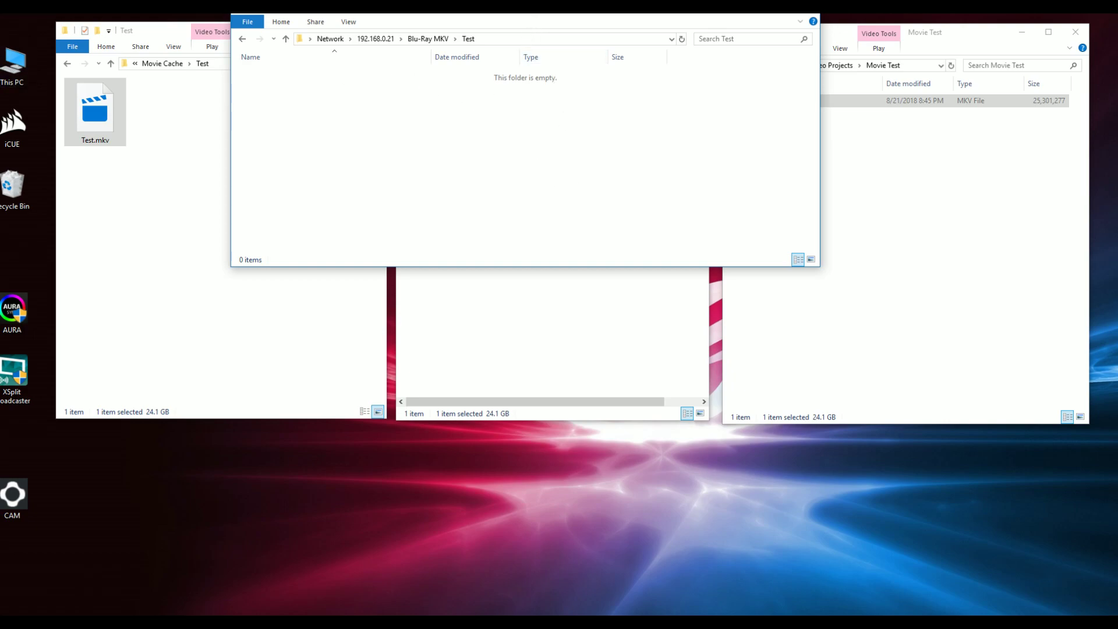
pyautogui.moveTo(429, 16); pyautogui.dragTo(409, 232)
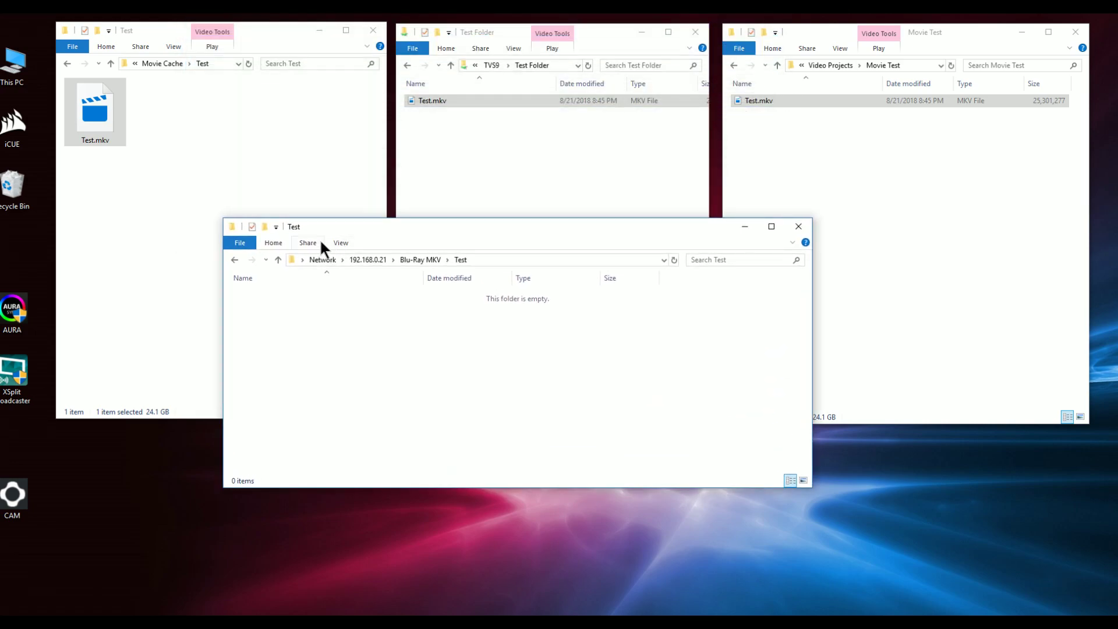
pyautogui.click(341, 244)
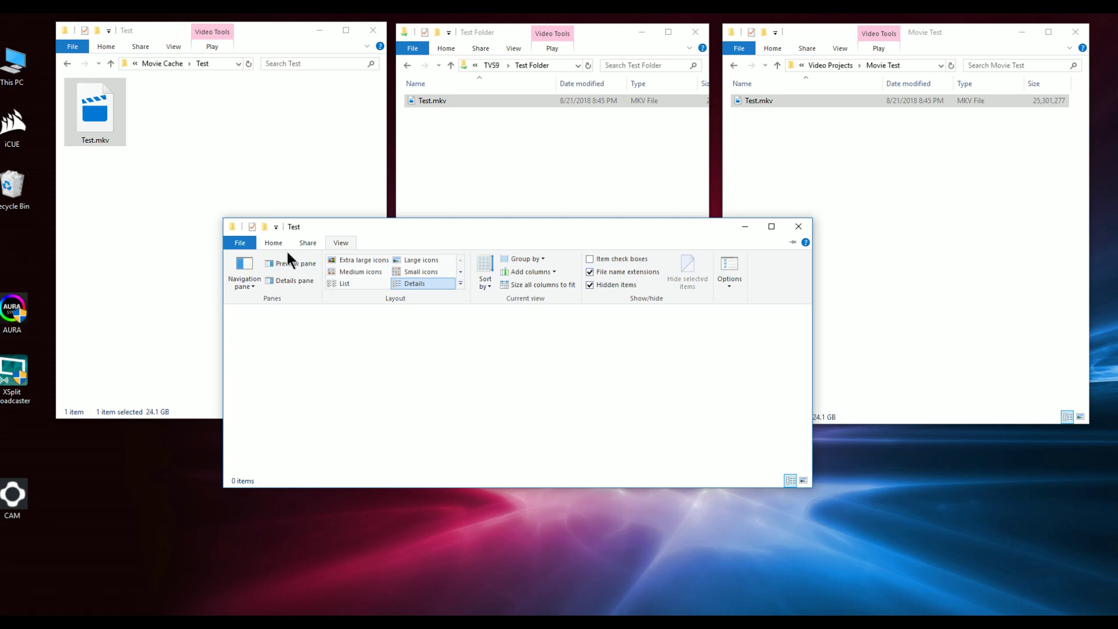
pyautogui.click(273, 244)
pyautogui.click(382, 446)
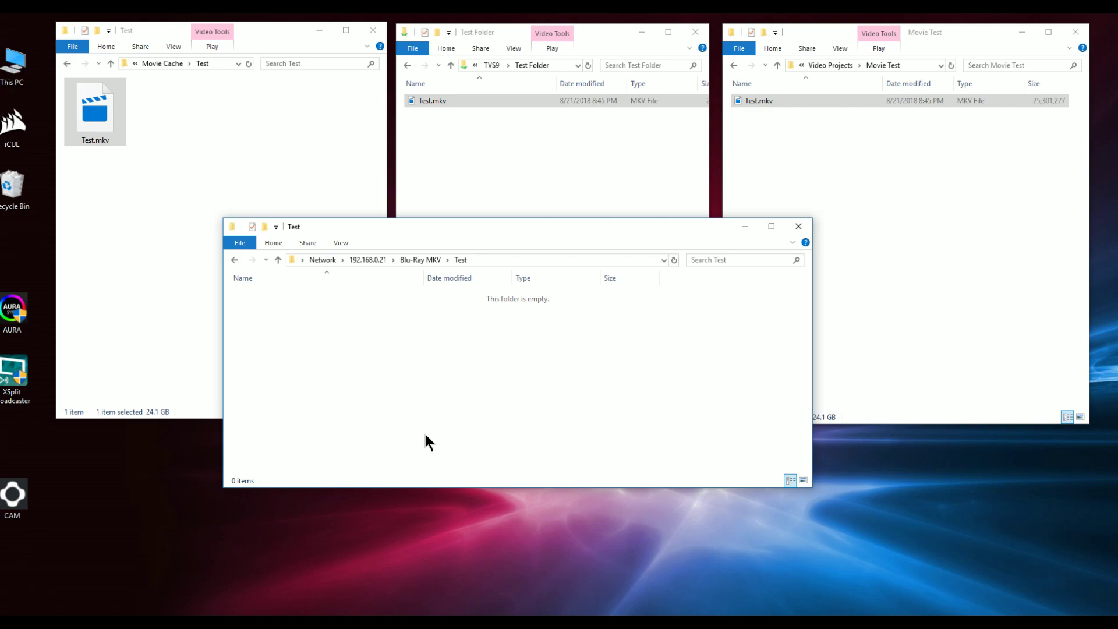
pyautogui.moveTo(518, 226); pyautogui.dragTo(568, 272)
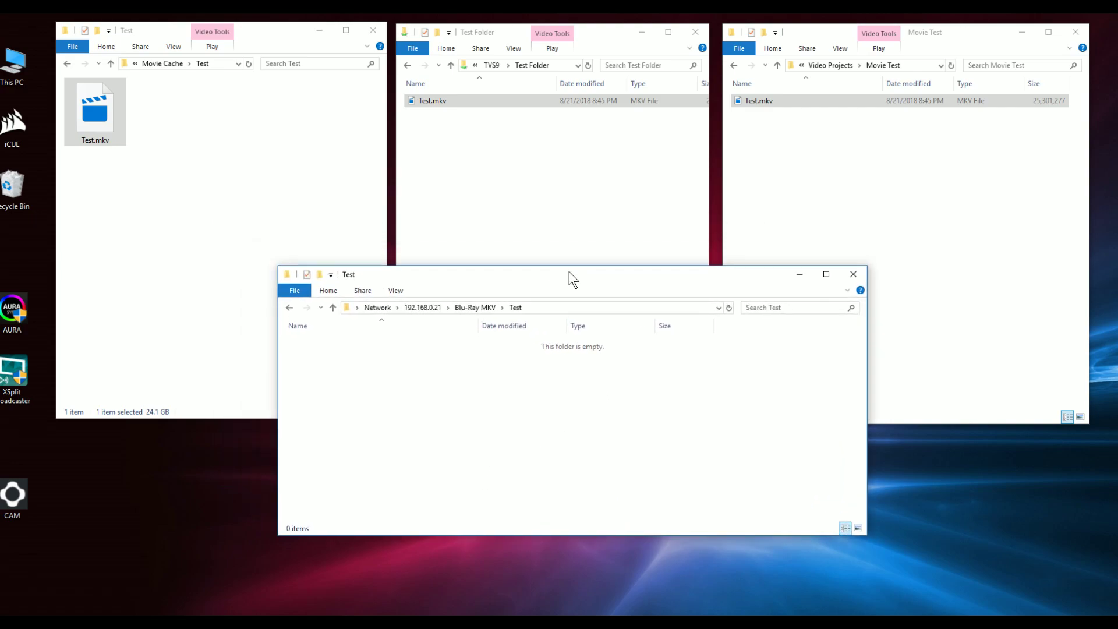
# - Paste Test.mkv into the NAS Test folder to begin the 23.7 GB transfer
pyautogui.rightClick(501, 412)
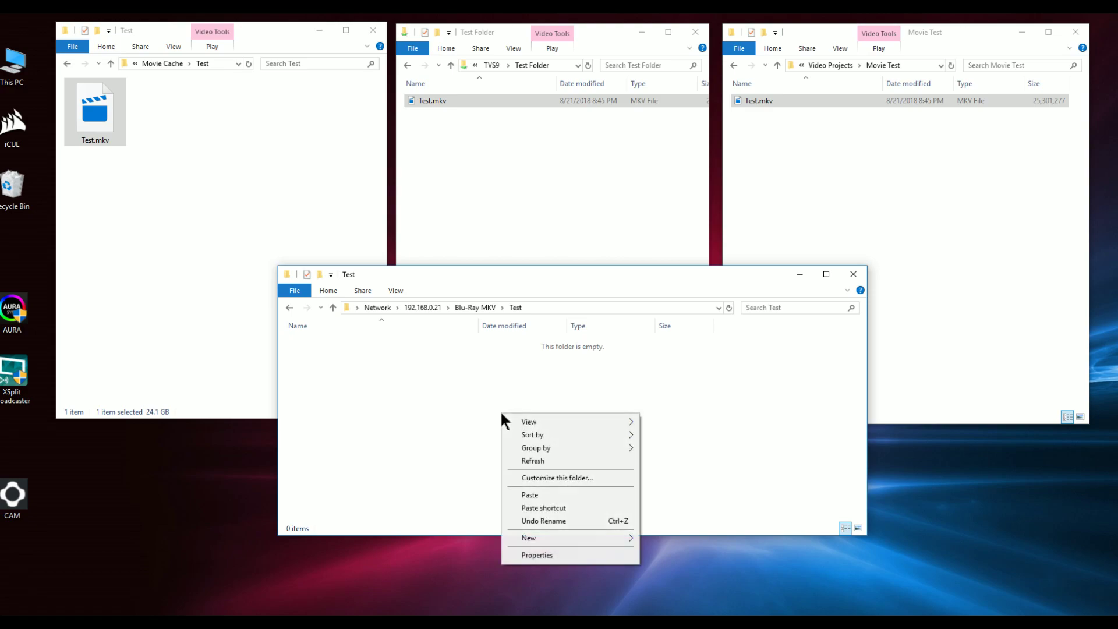
pyautogui.click(518, 493)
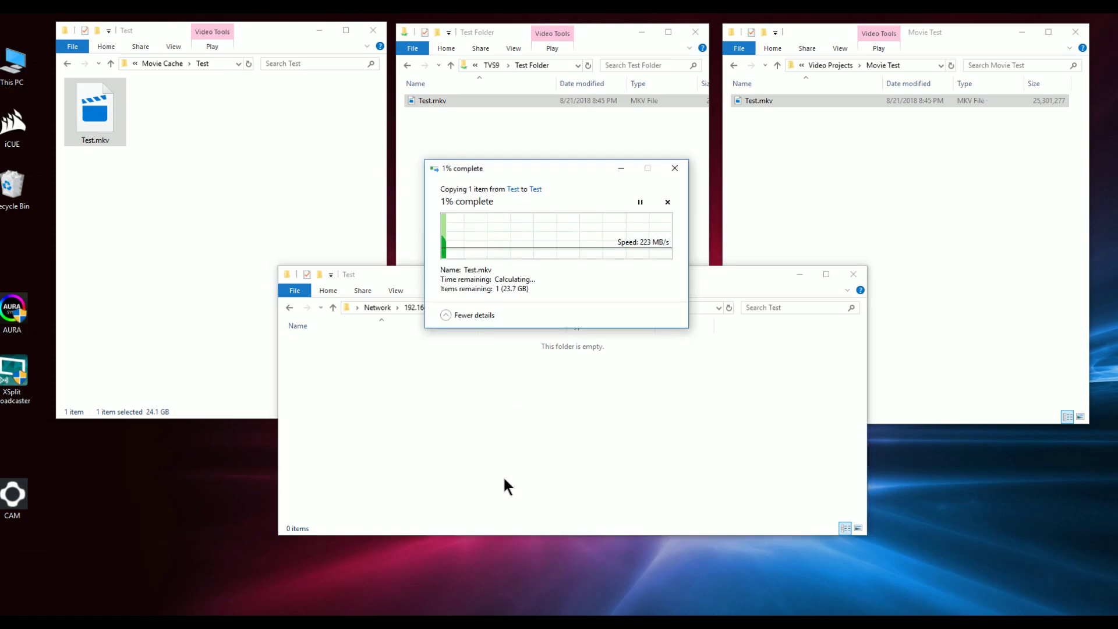